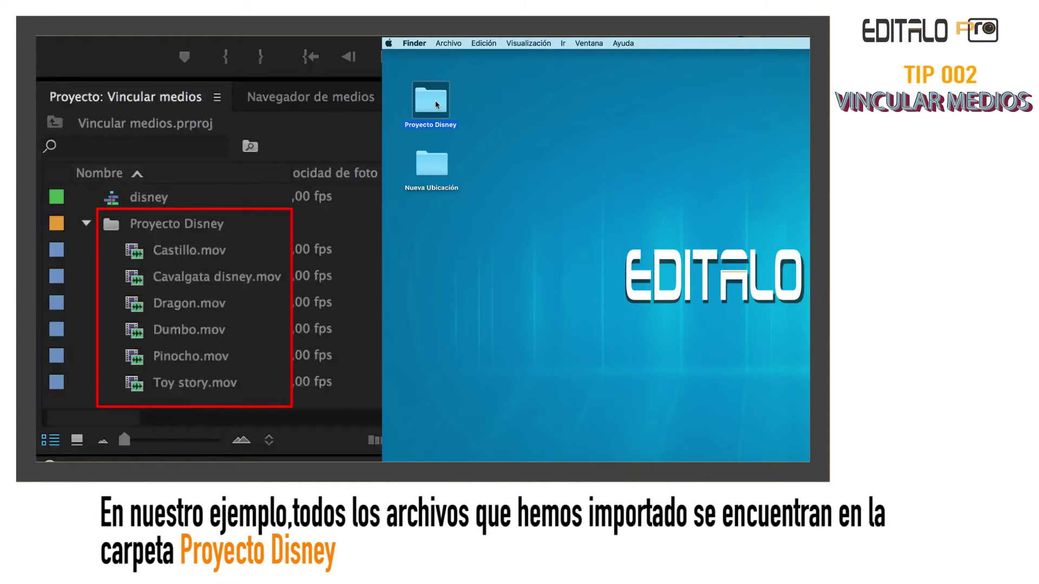
Open the Proyecto Disney folder in Finder to view its files
double_click(435, 102)
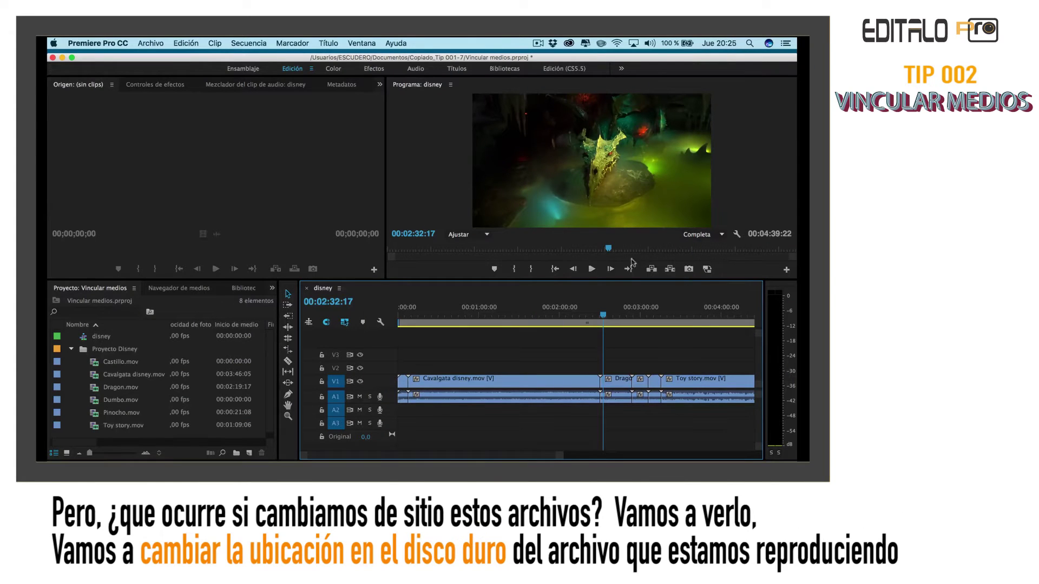
Play the disney sequence in the Program monitor to show the Dragon clip working
left_click(591, 269)
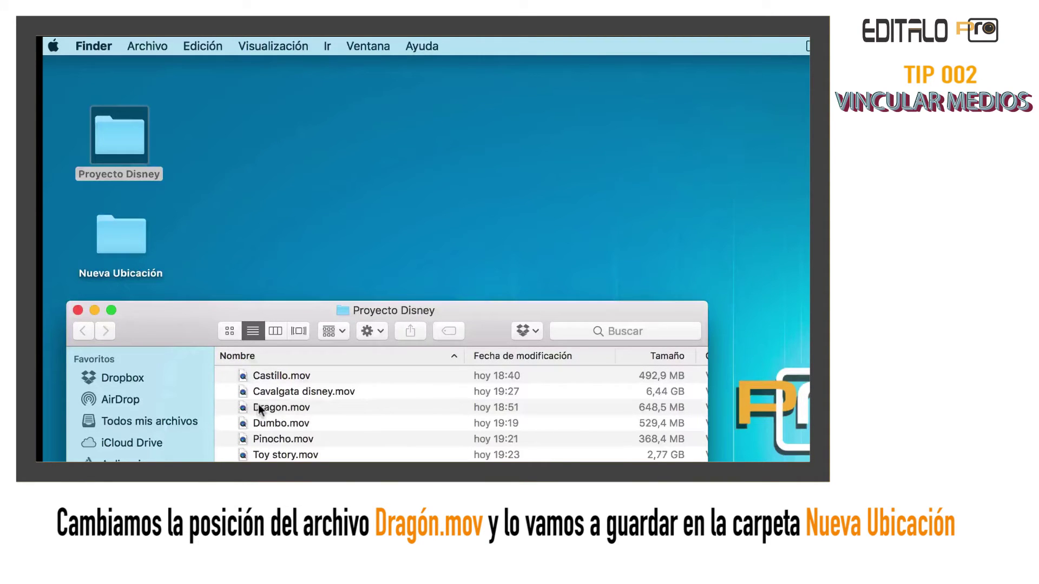
Move Dragon.mov from Proyecto Disney into Nueva Ubicación, confirm it arrived, and close both windows
left_click(258, 410)
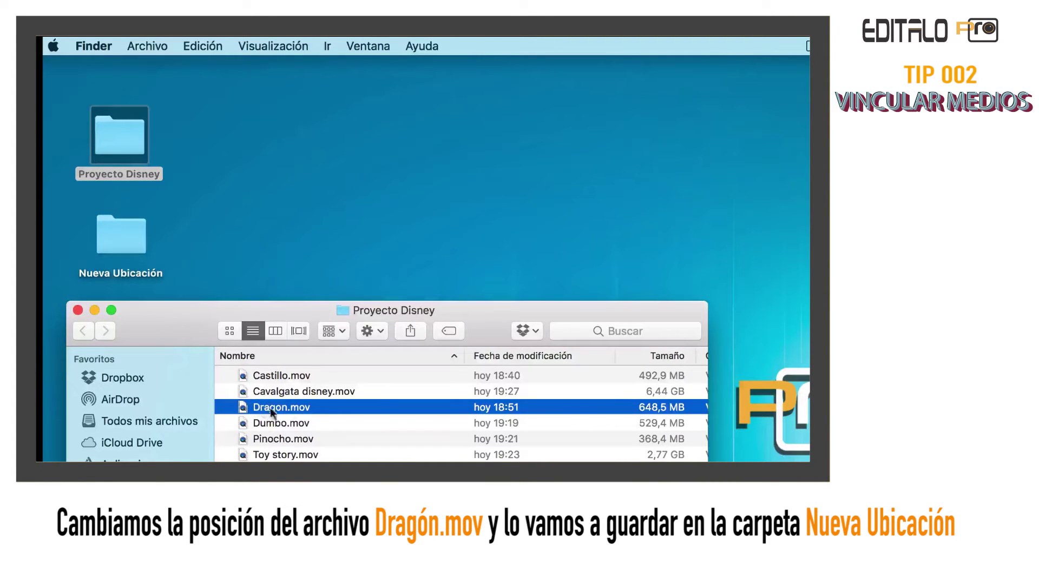
left_click_drag(282, 410, 129, 248)
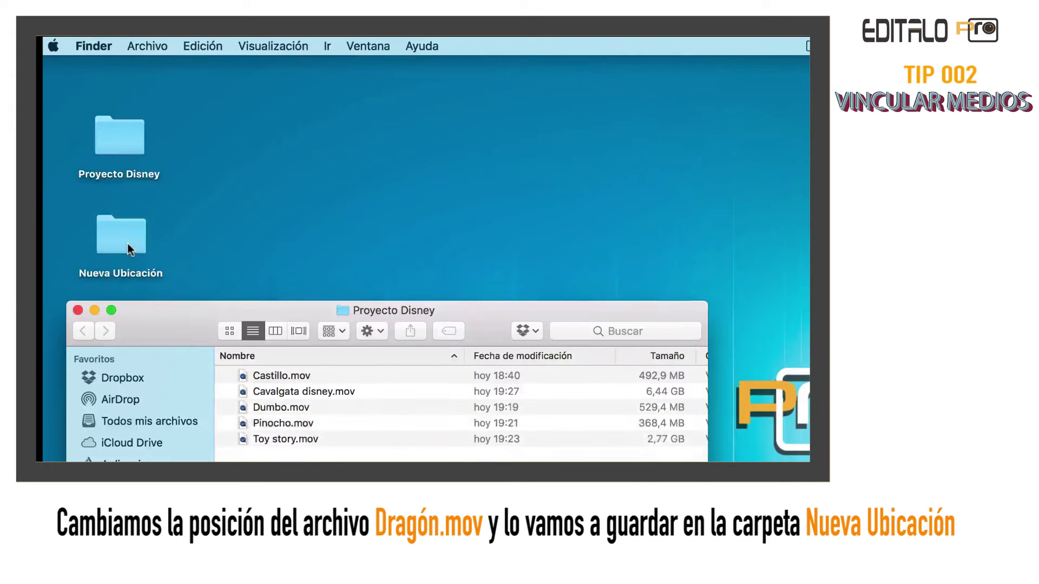
double_click(128, 248)
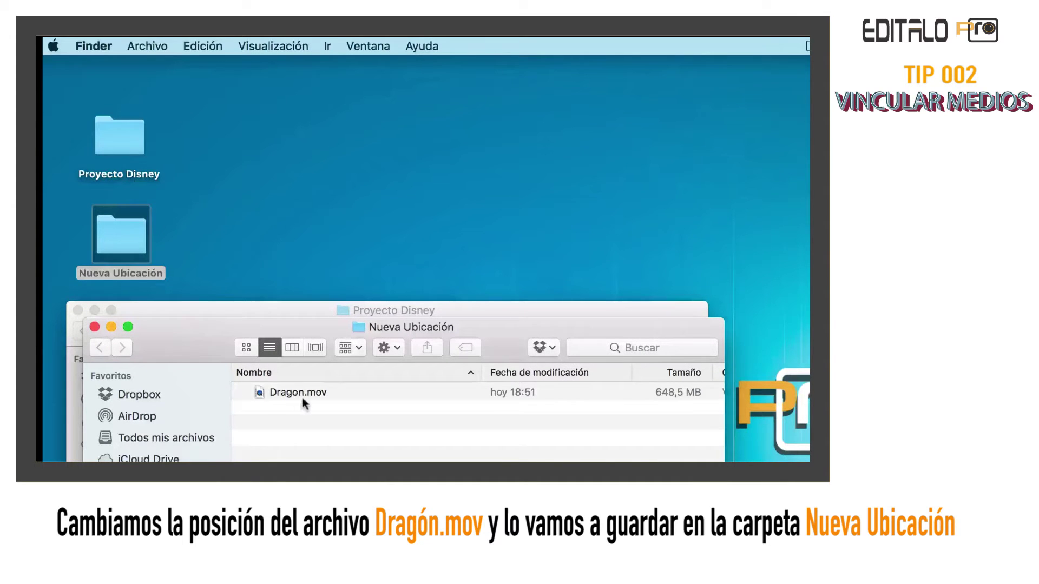
left_click(95, 327)
left_click(76, 312)
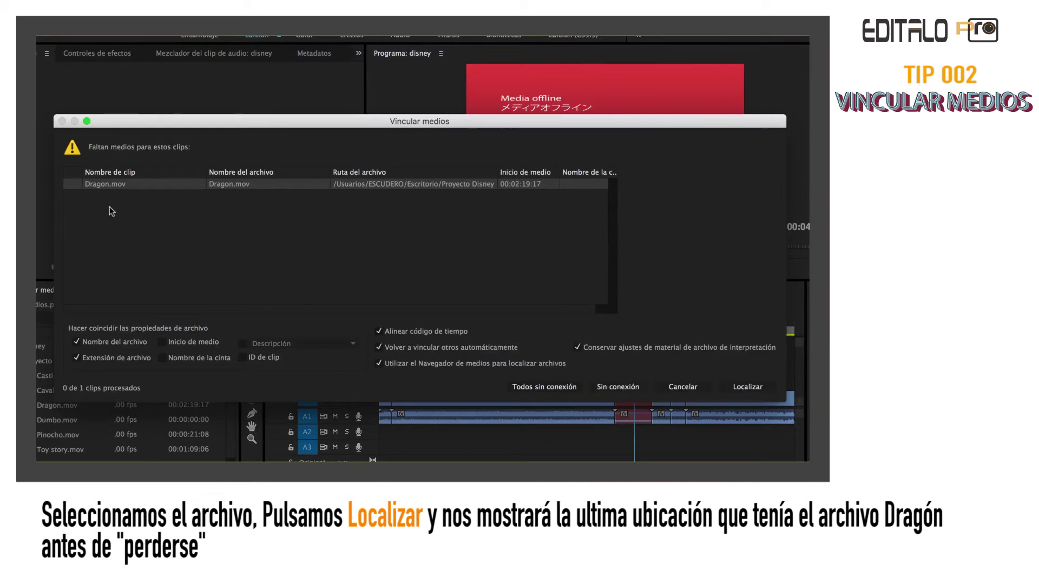
Start locating the missing Dragon.mov with Localizar in the Vincular medios dialog
left_click(749, 396)
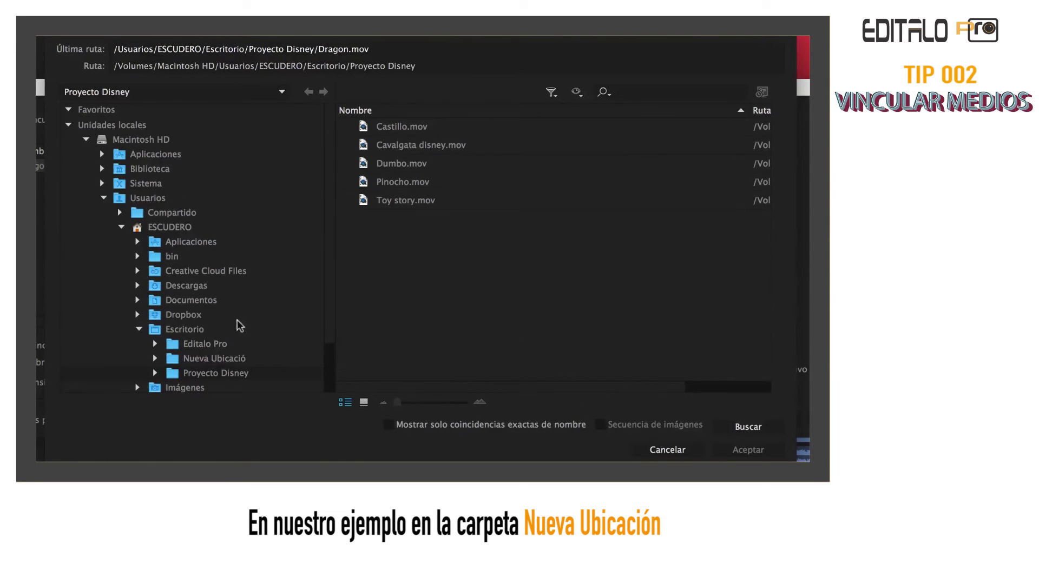
Pick Dragon.mov from Escritorio > Nueva Ubicación as the new source and play the clip
left_click(193, 360)
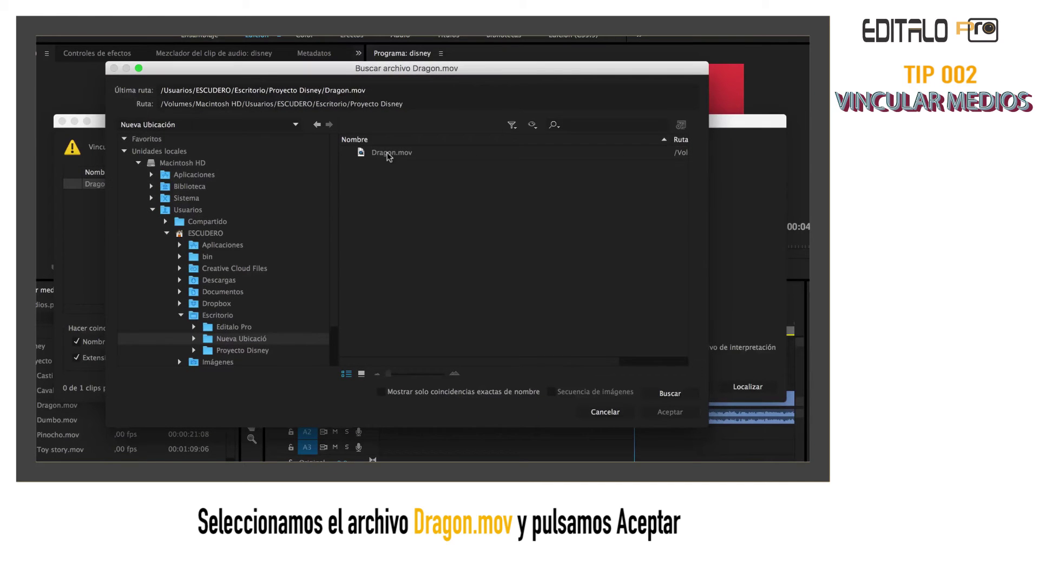
left_click(387, 154)
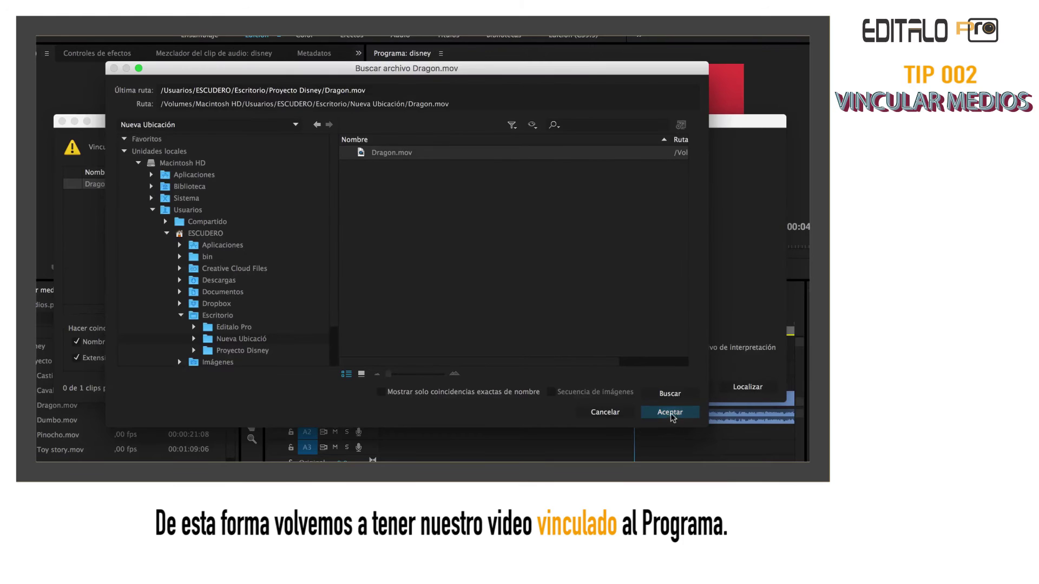
left_click(669, 413)
left_click(592, 269)
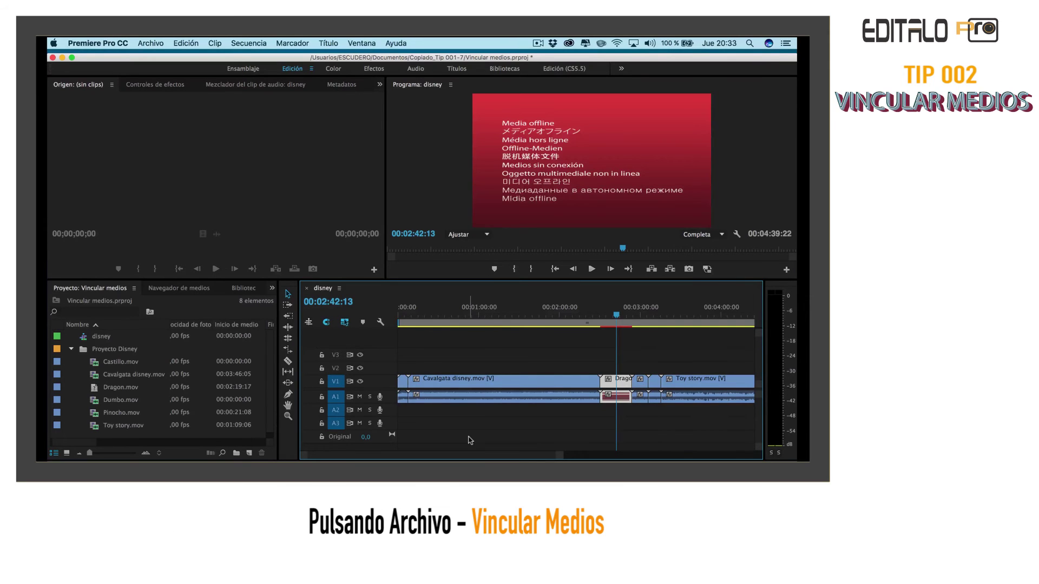
left_click(161, 43)
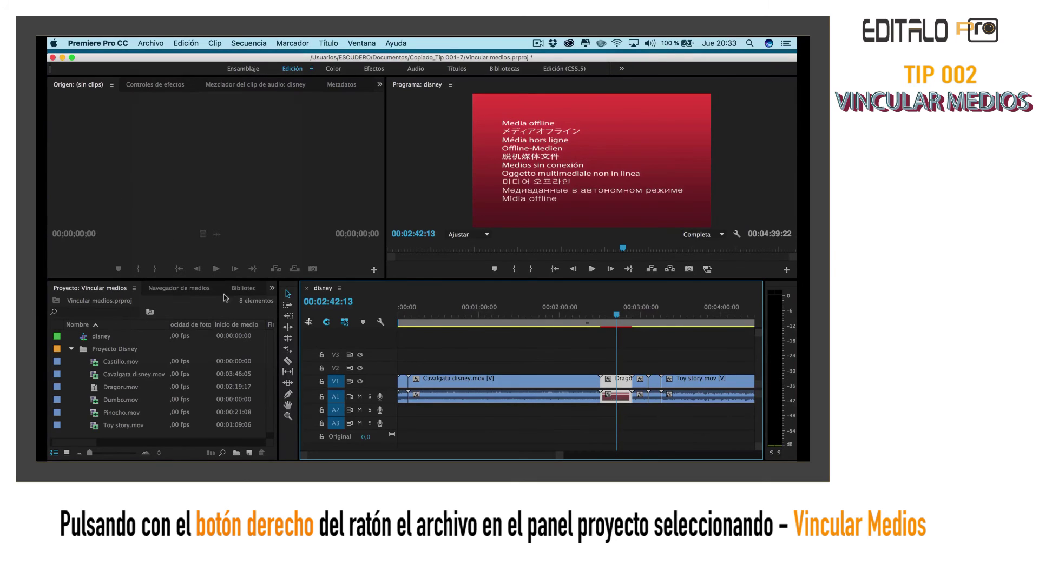
right_click(110, 387)
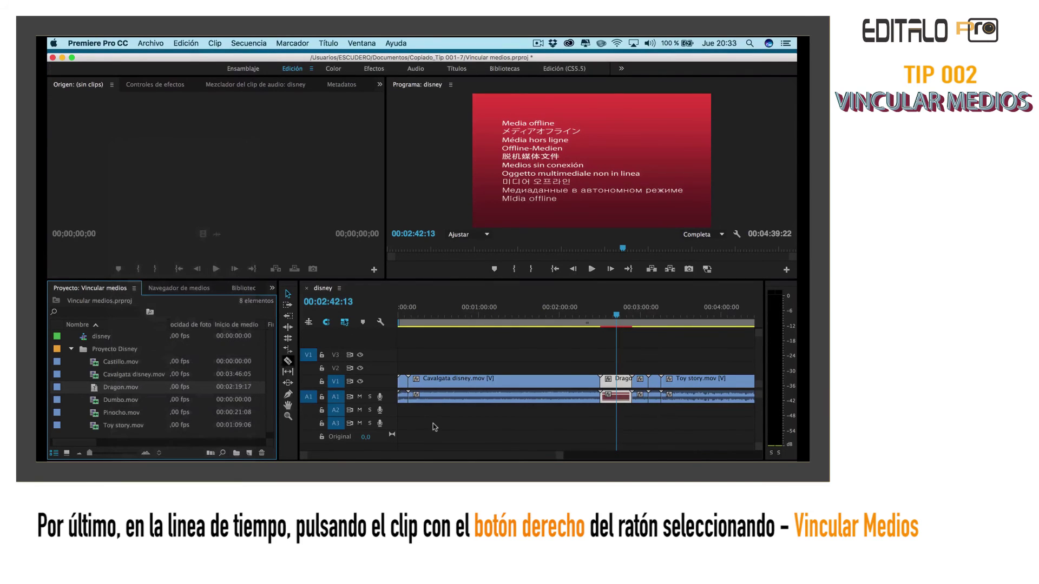
Relink the timeline's offline Dragon clip via Vincular medios to Dragon.mov in Nueva Ubicación
right_click(611, 381)
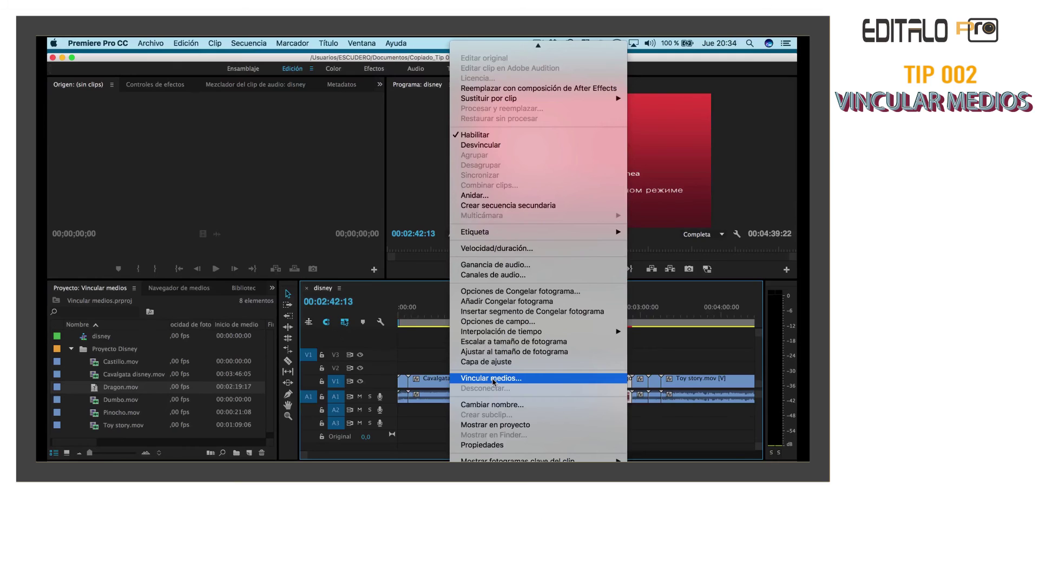
left_click(493, 379)
left_click(697, 372)
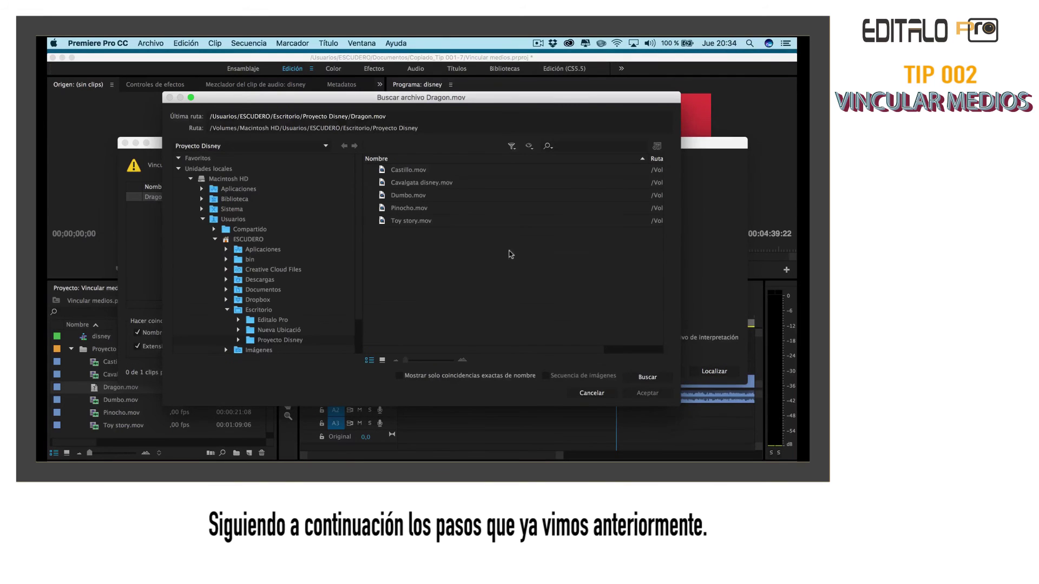
left_click(263, 330)
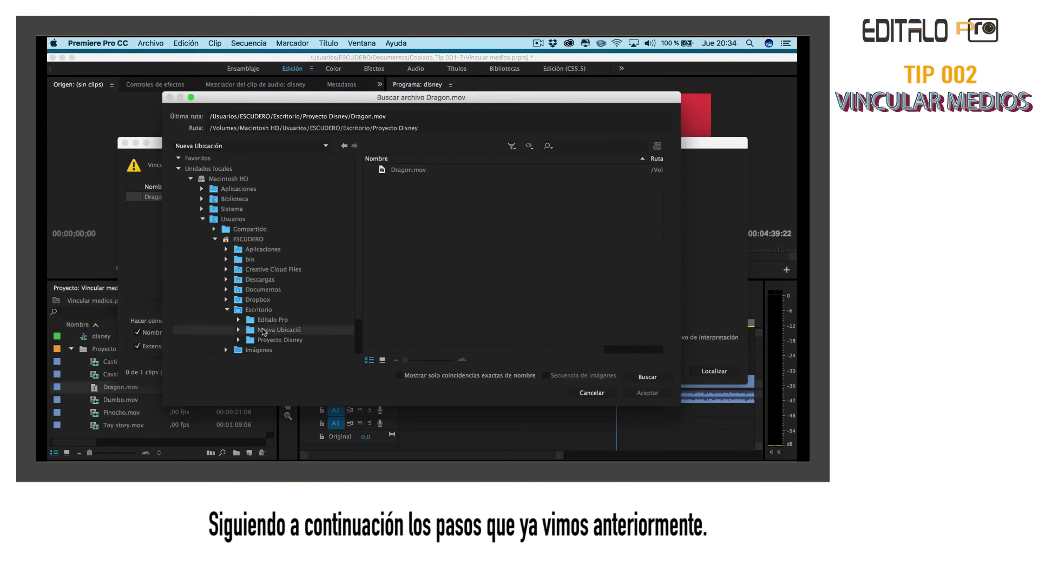
left_click(405, 171)
left_click(645, 394)
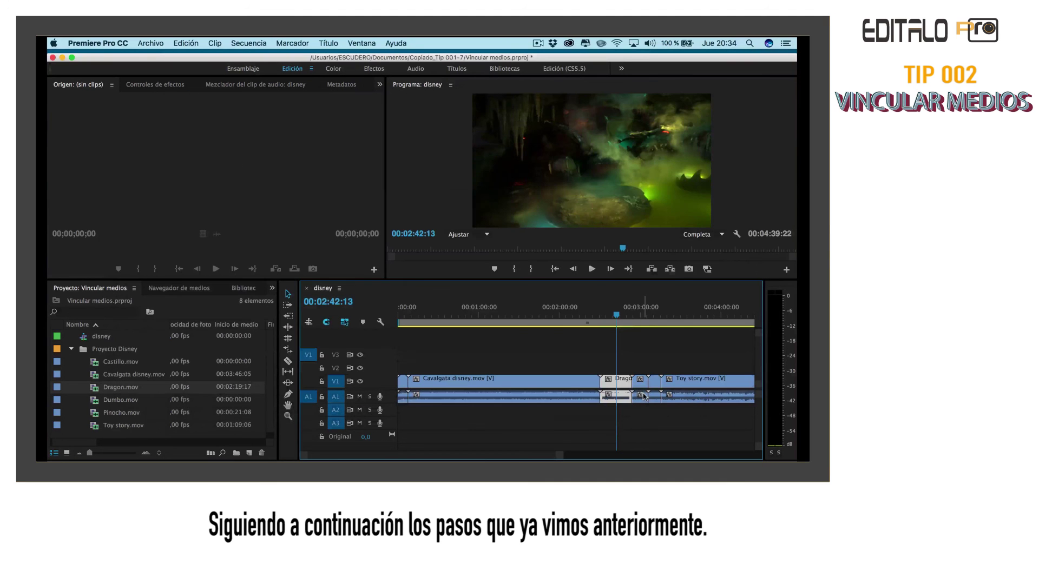